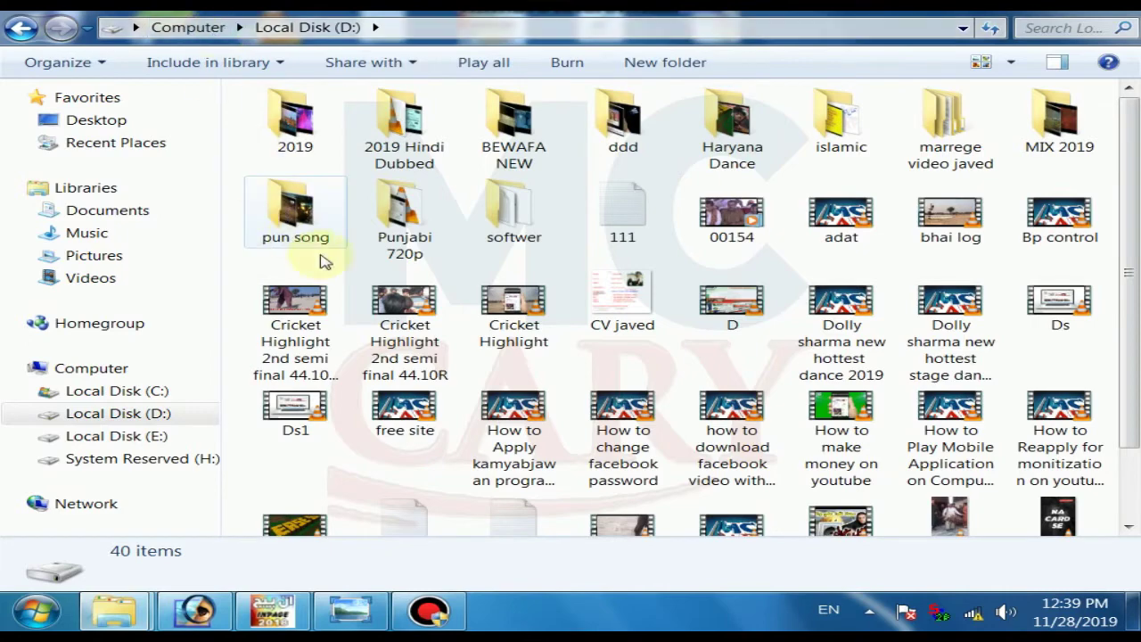
Open the Card Recovery folder inside softwer on drive D: and run cardrecovery_setup.
{"action": "double_click", "coordinate": [515, 233]}
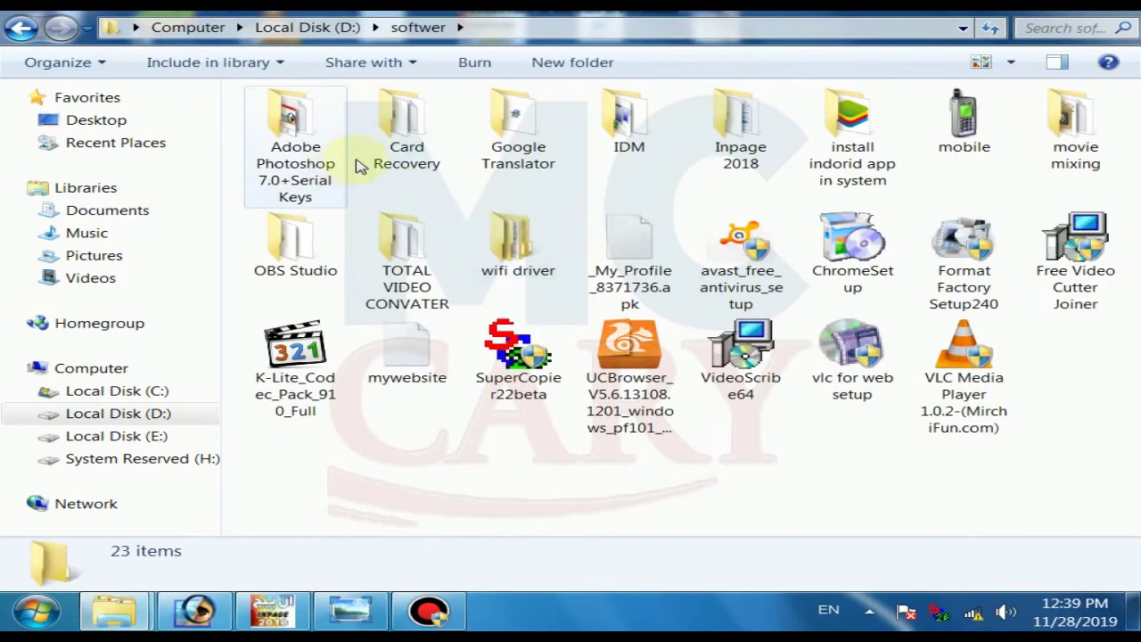
{"action": "left_click", "coordinate": [416, 156]}
{"action": "double_click", "coordinate": [416, 156]}
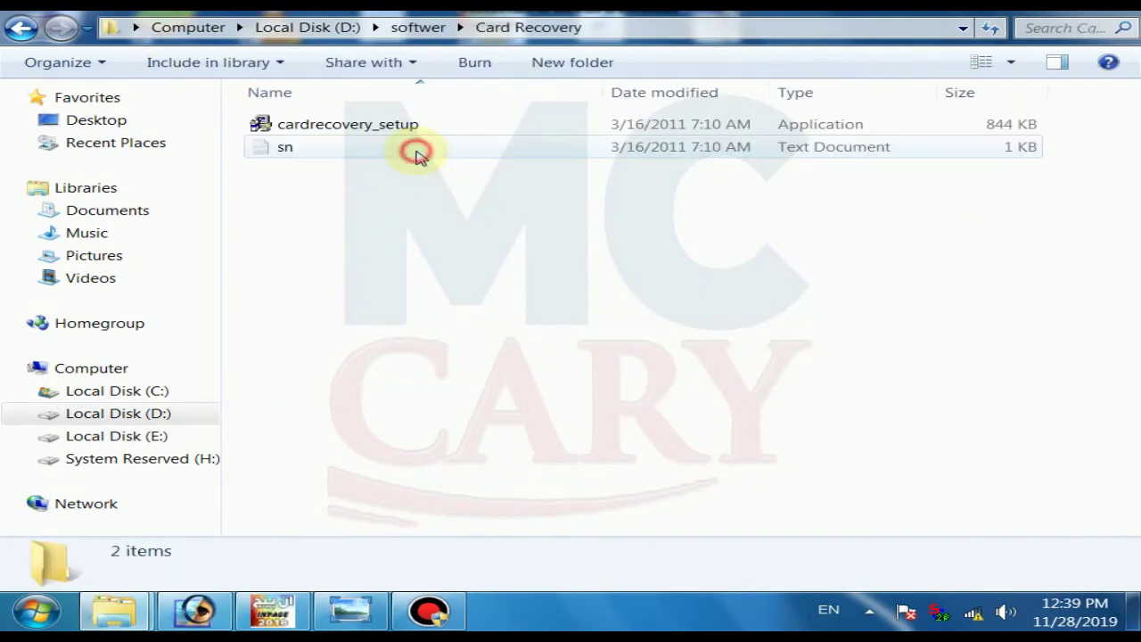
{"action": "left_click", "coordinate": [338, 124]}
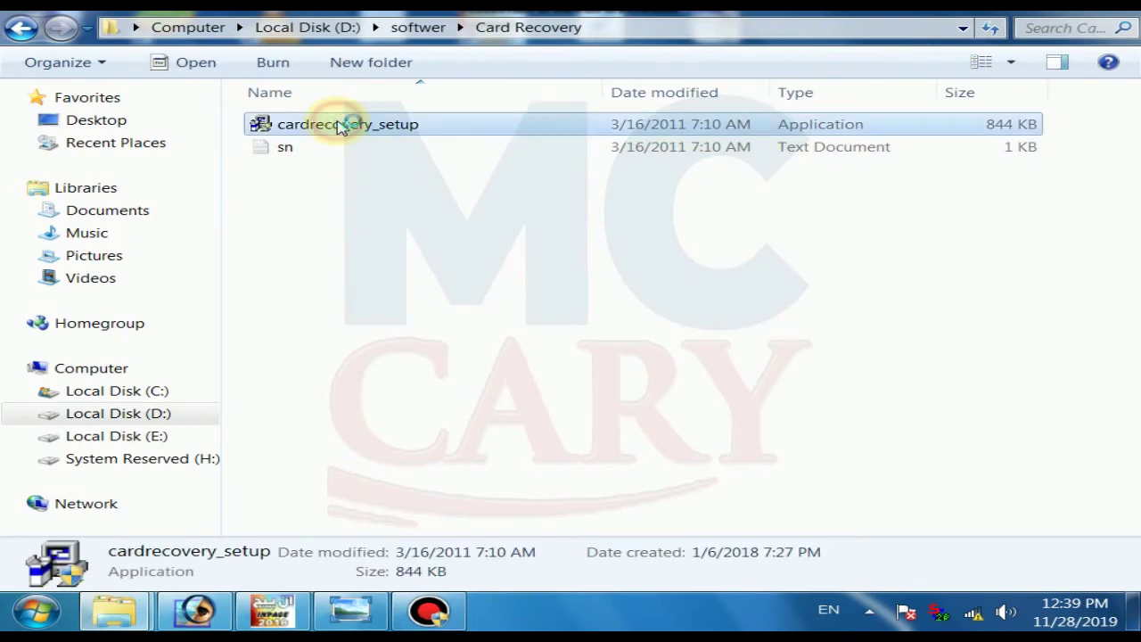
{"action": "double_click", "coordinate": [338, 125]}
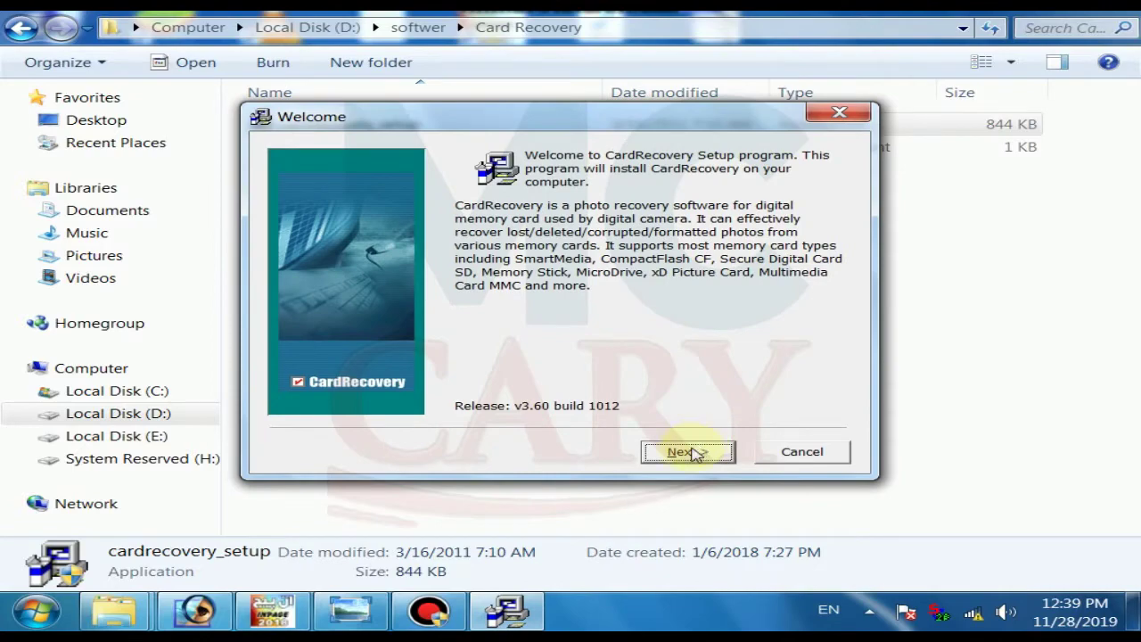
Install CardRecovery with the default settings, keeping the options to create a desktop shortcut and launch the program.
{"action": "left_click", "coordinate": [691, 452]}
{"action": "left_click", "coordinate": [690, 451]}
{"action": "left_click", "coordinate": [692, 453]}
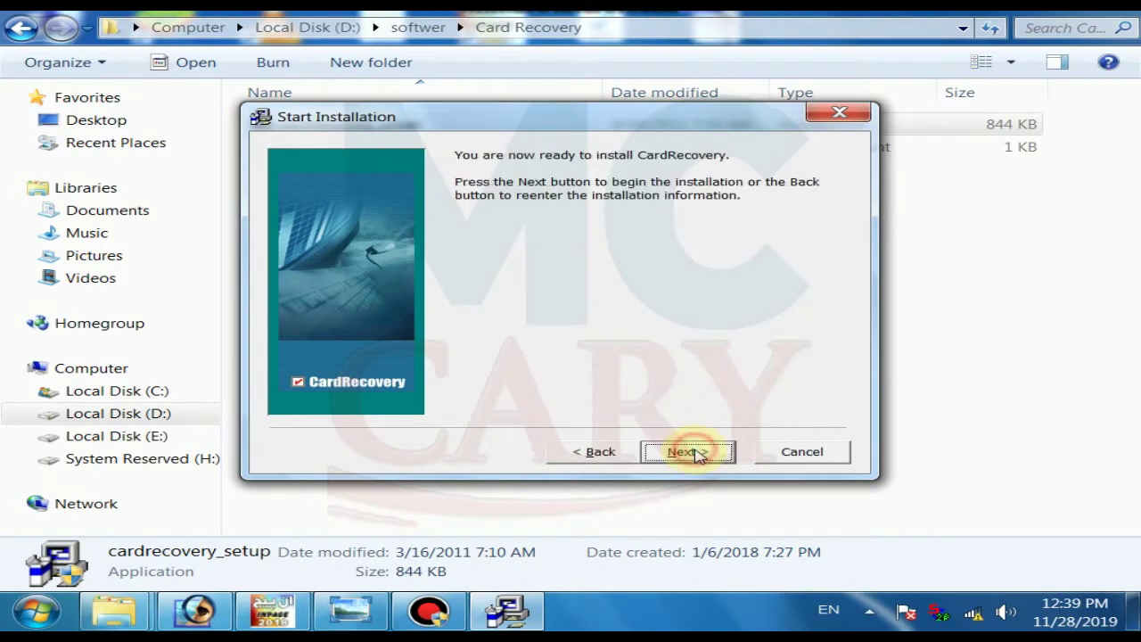
{"action": "left_click", "coordinate": [697, 453]}
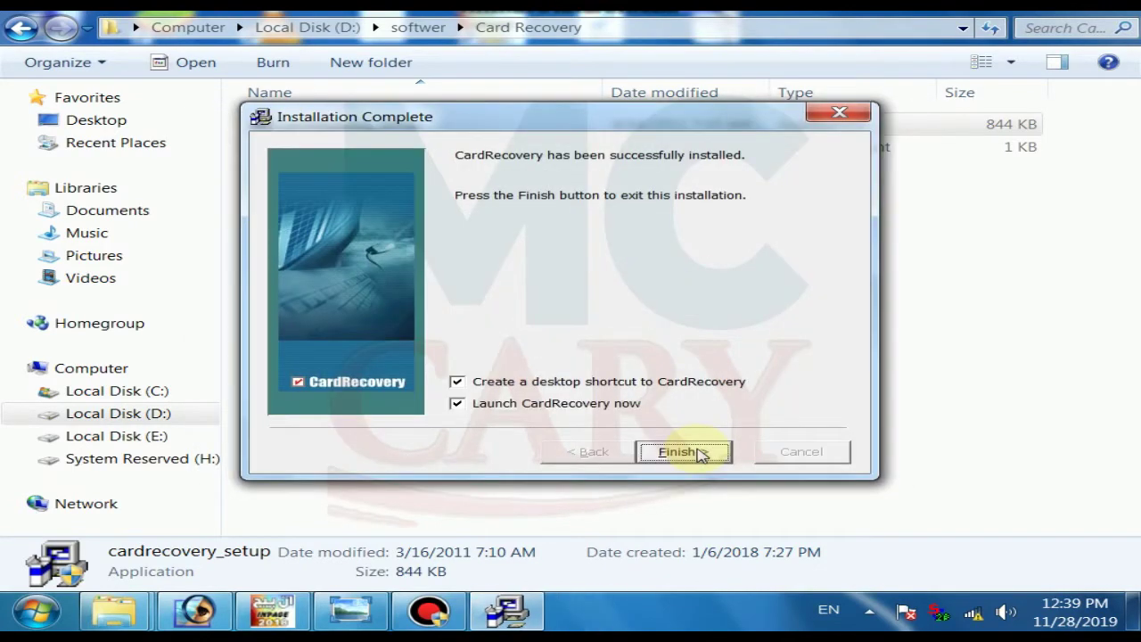
{"action": "left_click", "coordinate": [697, 452]}
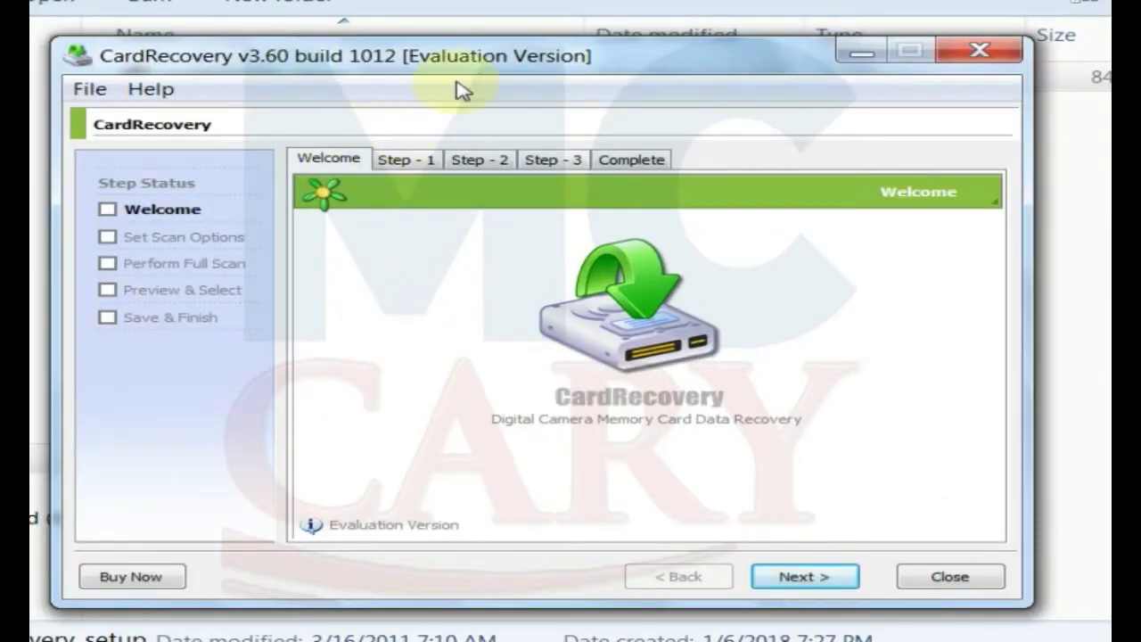
Set the scan options to drive D: and Generic Digital Camera, with only Photos as the file type.
{"action": "left_click_drag", "start_coordinate": [479, 66], "coordinate": [524, 79]}
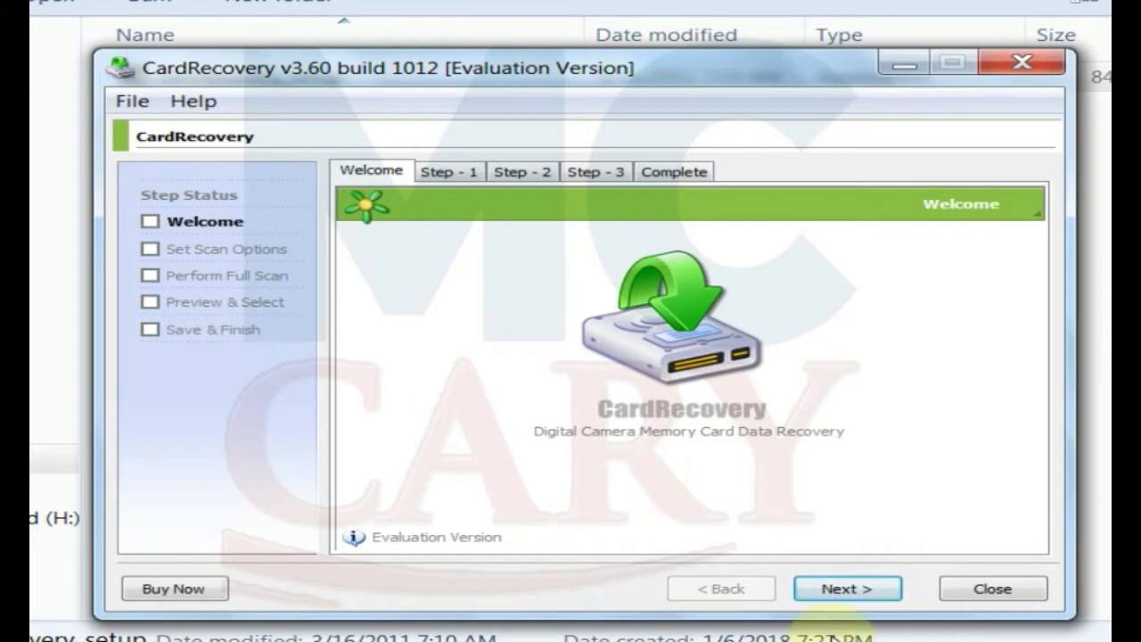
{"action": "left_click", "coordinate": [863, 591]}
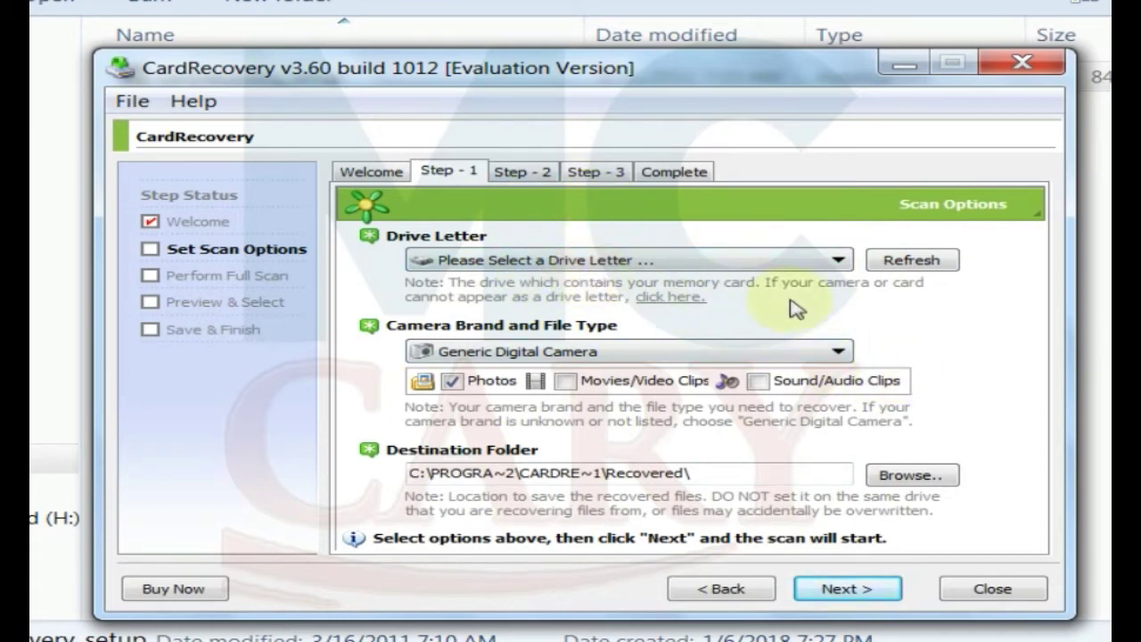
{"action": "left_click", "coordinate": [813, 264]}
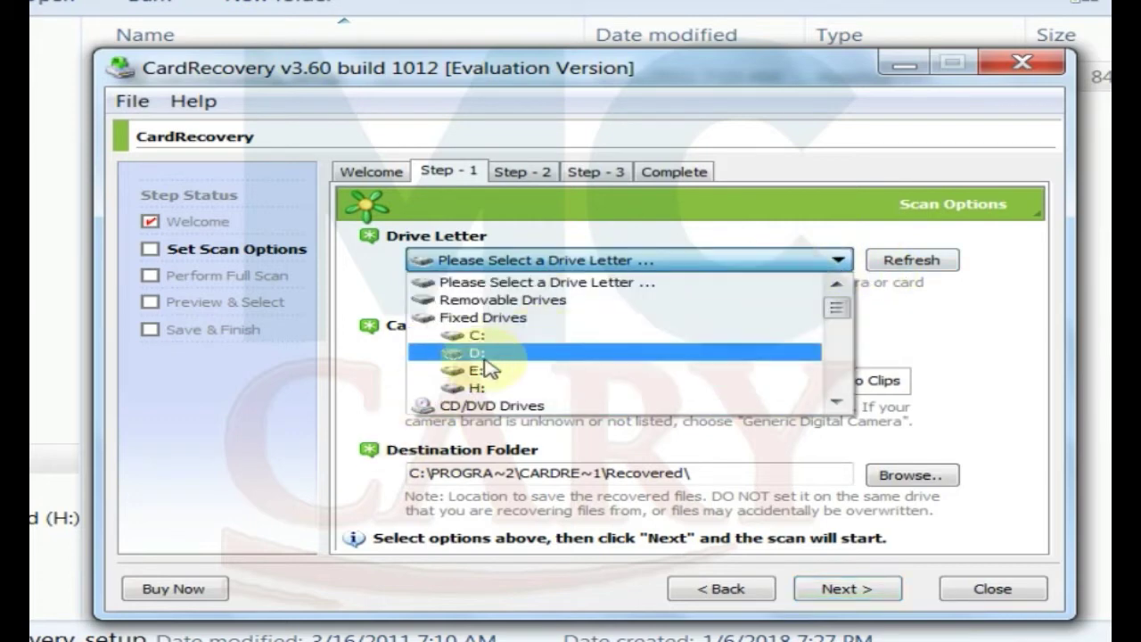
{"action": "left_click", "coordinate": [482, 355]}
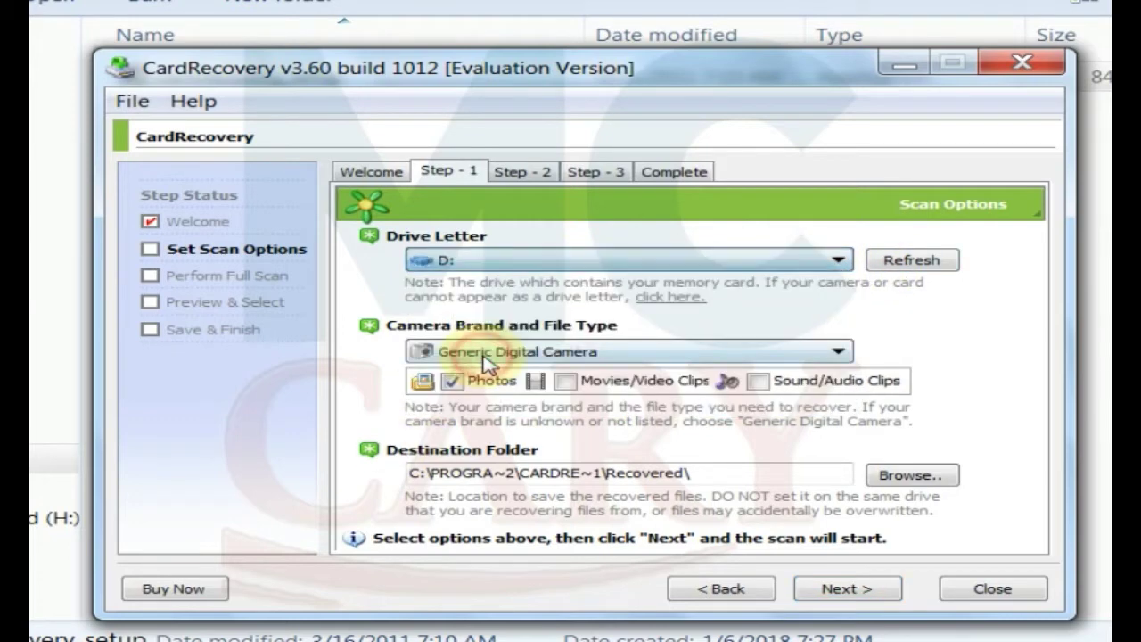
{"action": "left_click", "coordinate": [624, 355]}
{"action": "left_click", "coordinate": [614, 352]}
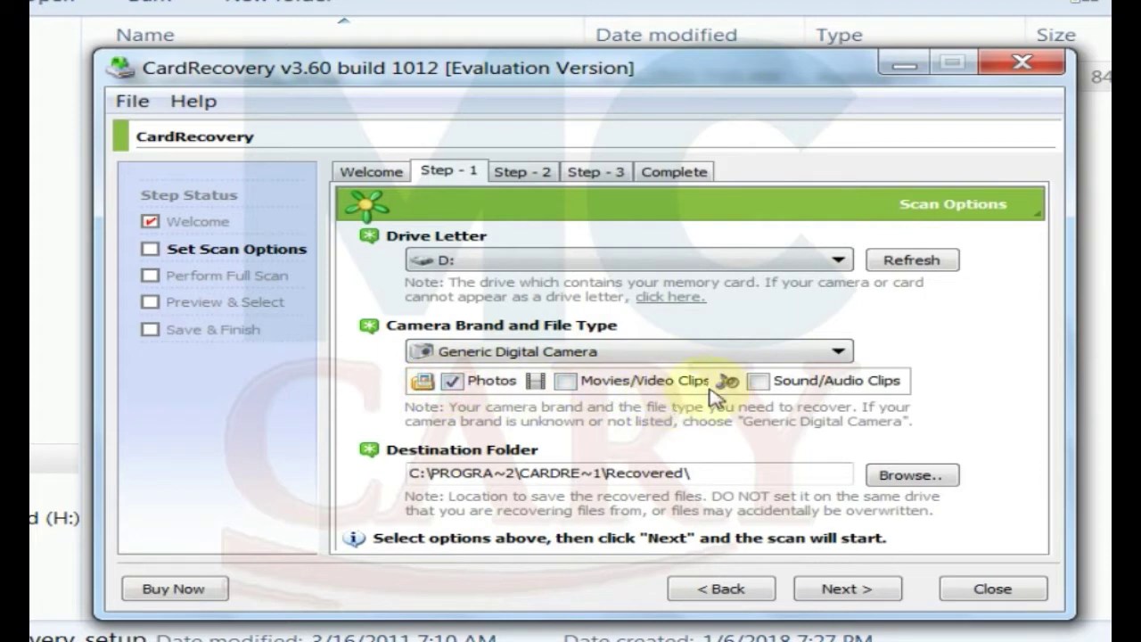
{"action": "left_click", "coordinate": [565, 380]}
{"action": "left_click", "coordinate": [565, 380]}
Set the destination folder to the Desktop and start the scan, accepting the storage size shown for drive D:.
{"action": "left_click_drag", "start_coordinate": [704, 474], "coordinate": [412, 490]}
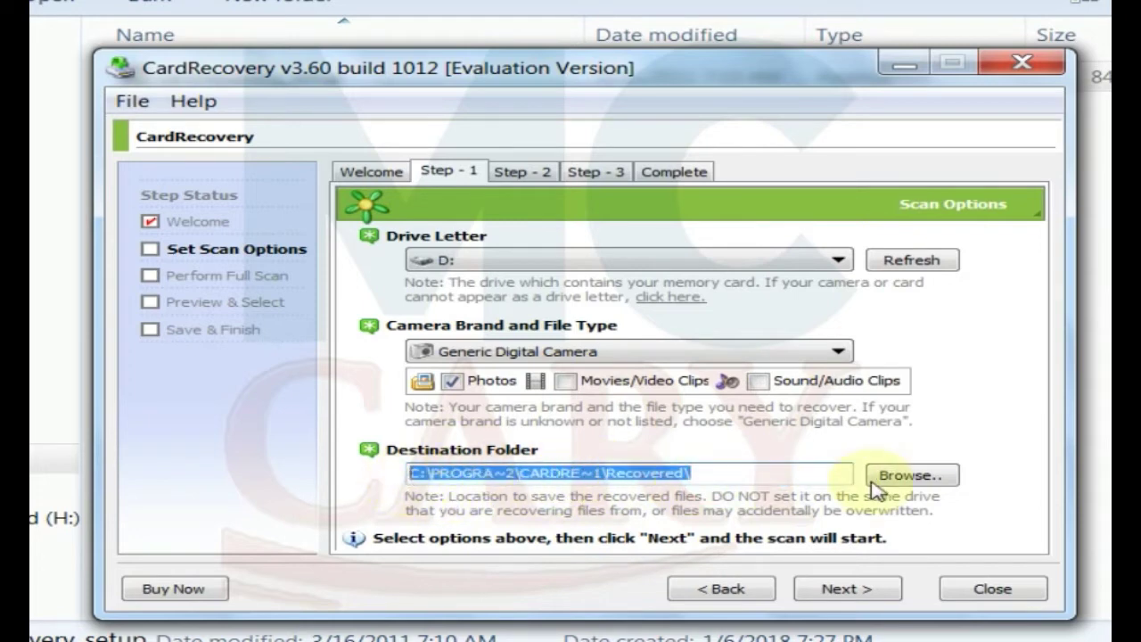
{"action": "left_click", "coordinate": [932, 469]}
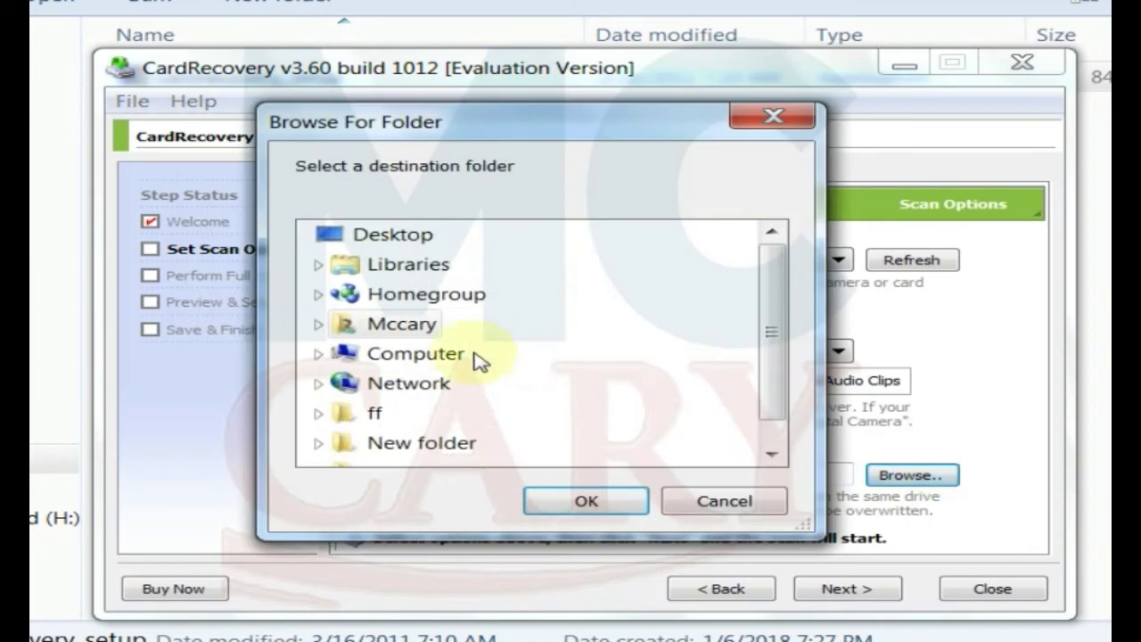
{"action": "left_click", "coordinate": [384, 236]}
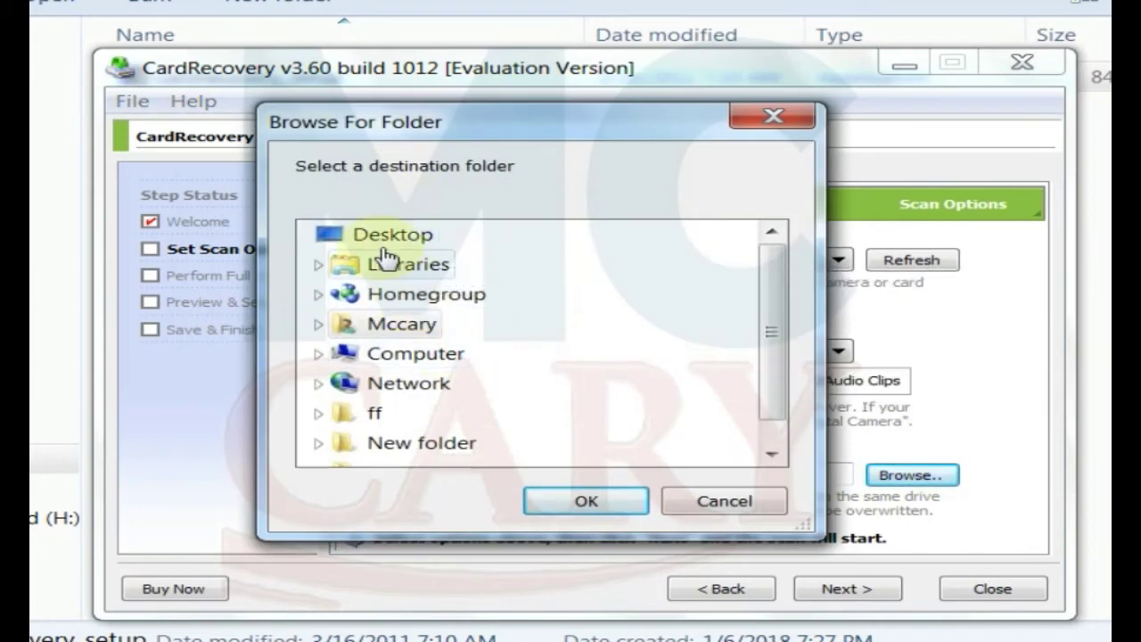
{"action": "left_click", "coordinate": [590, 505]}
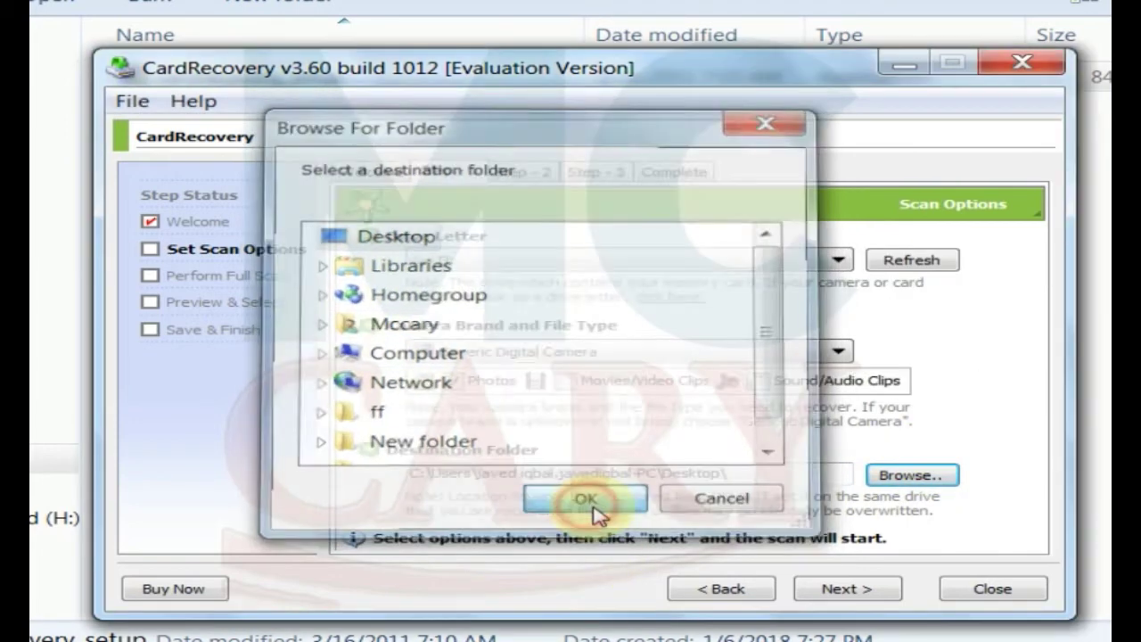
{"action": "left_click", "coordinate": [828, 598]}
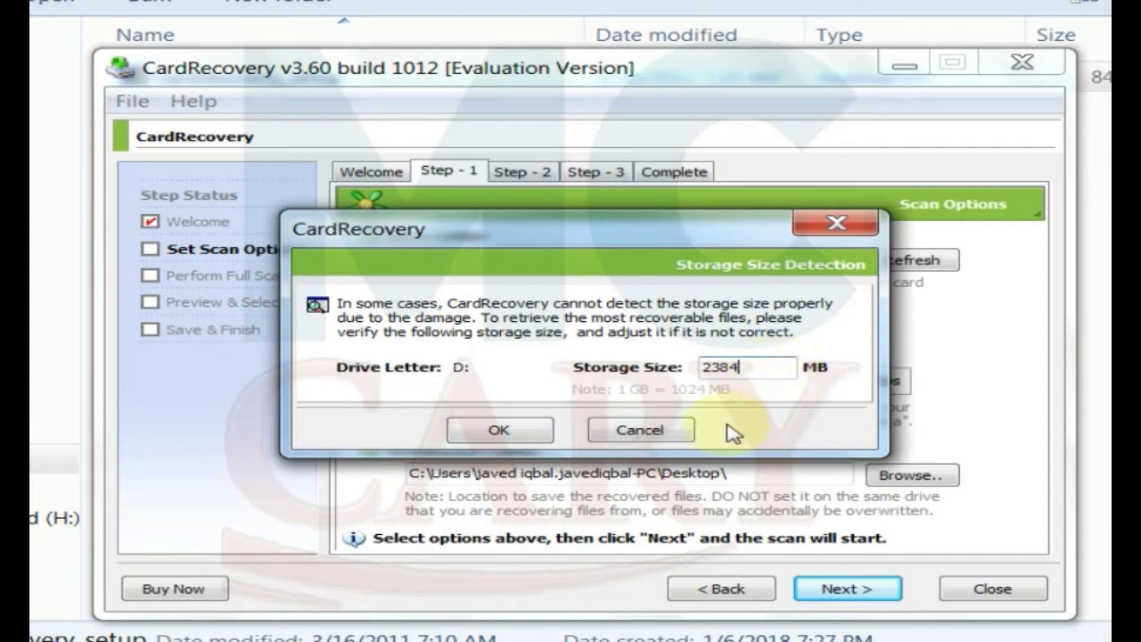
{"action": "left_click", "coordinate": [516, 430]}
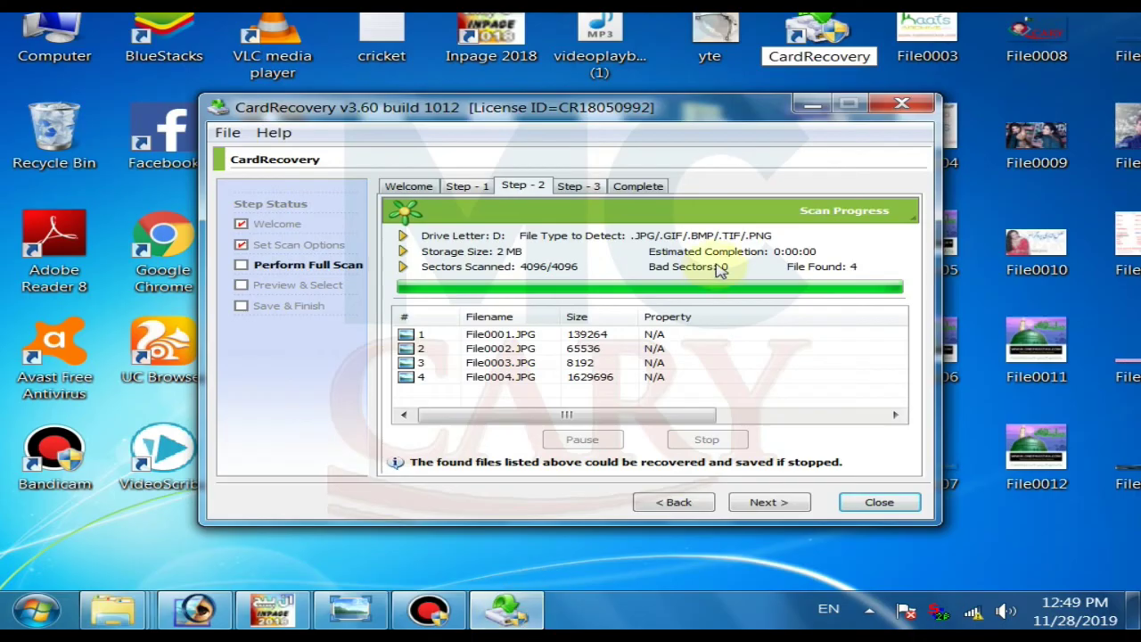
Preview the found photos File0001.JPG to File0004.JPG and save all of them.
{"action": "left_click", "coordinate": [775, 503]}
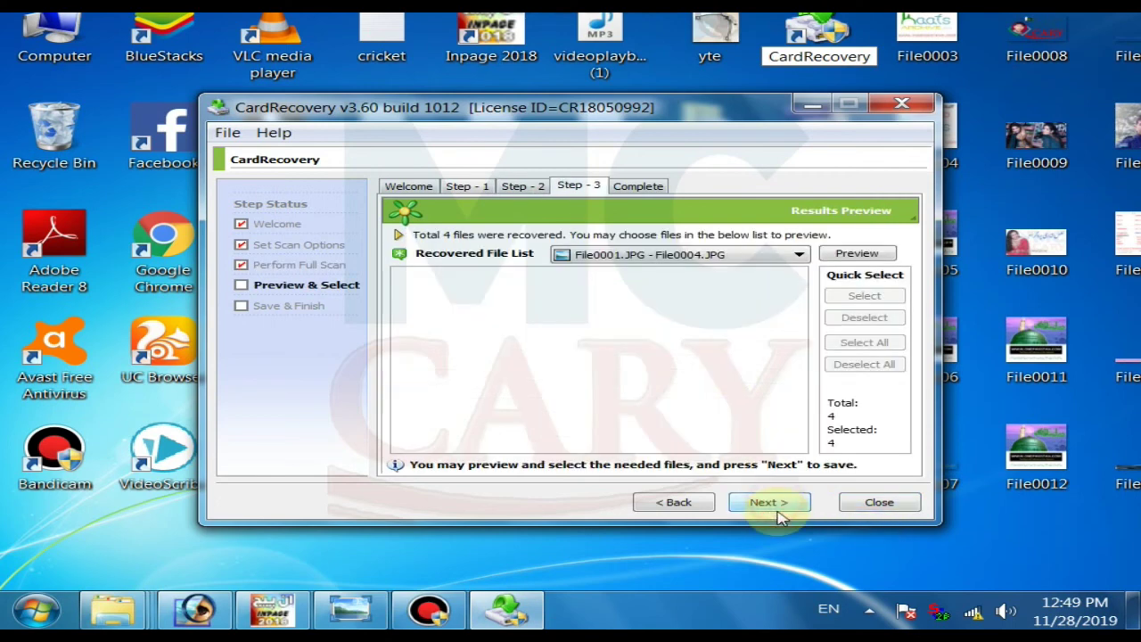
{"action": "left_click", "coordinate": [854, 253]}
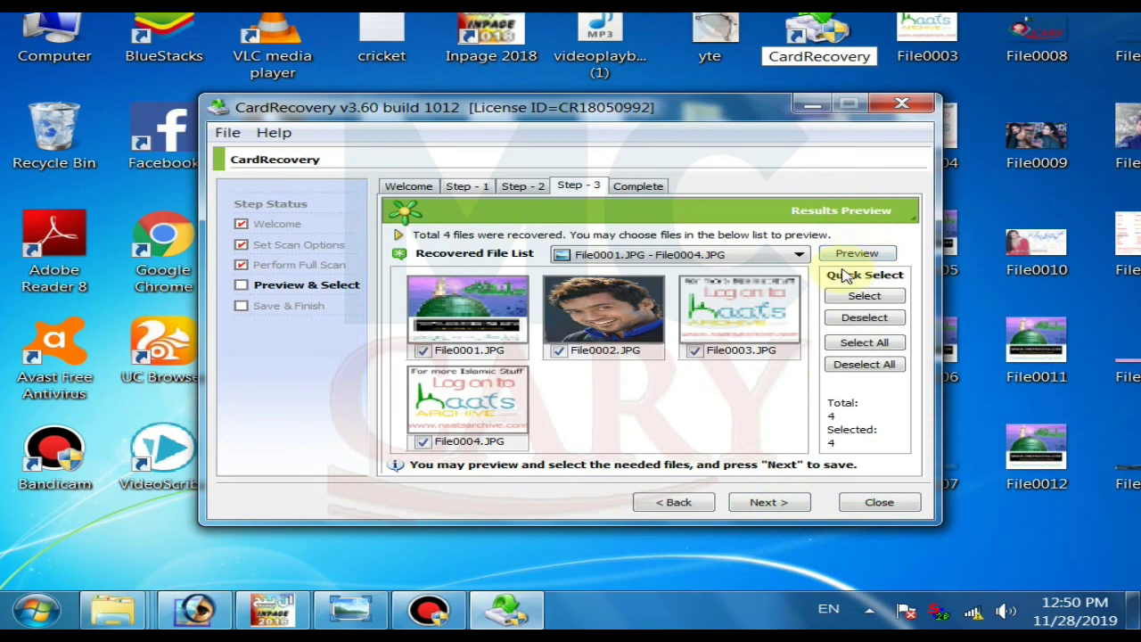
{"action": "left_click", "coordinate": [766, 503]}
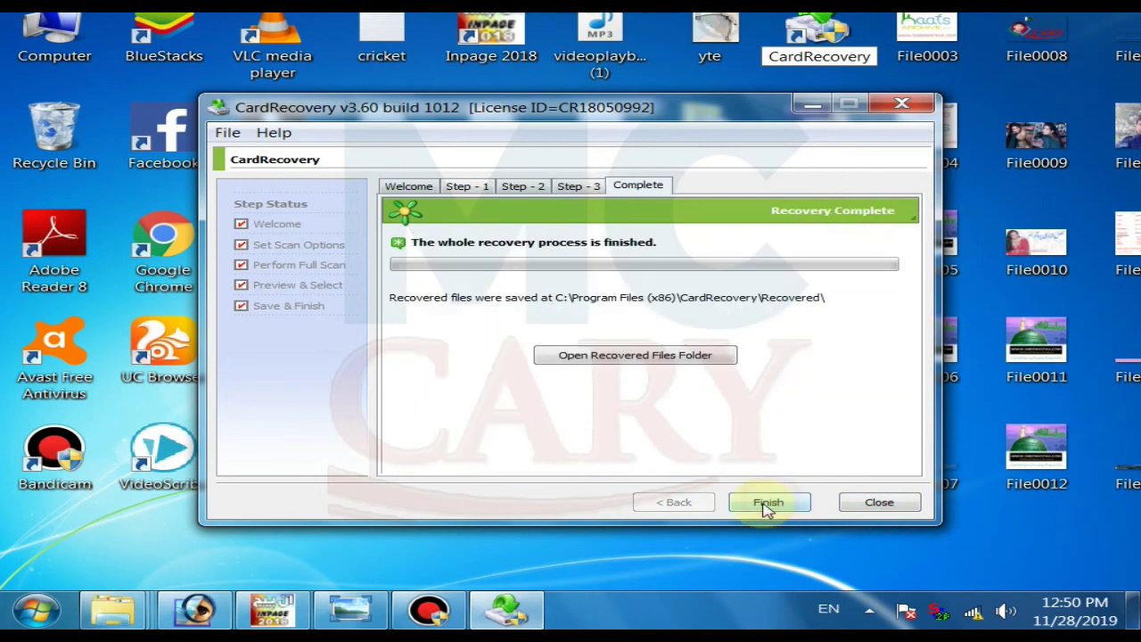
Open the recovered files folder and view the File0002 and File0001 images, closing each one.
{"action": "left_click", "coordinate": [653, 356]}
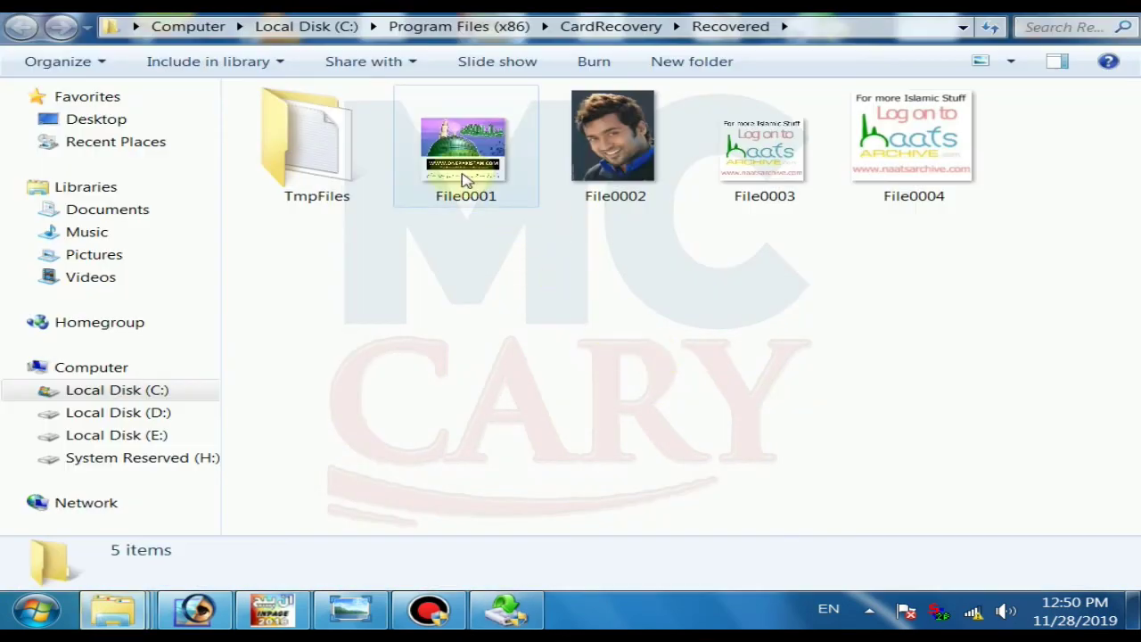
{"action": "left_click", "coordinate": [365, 160]}
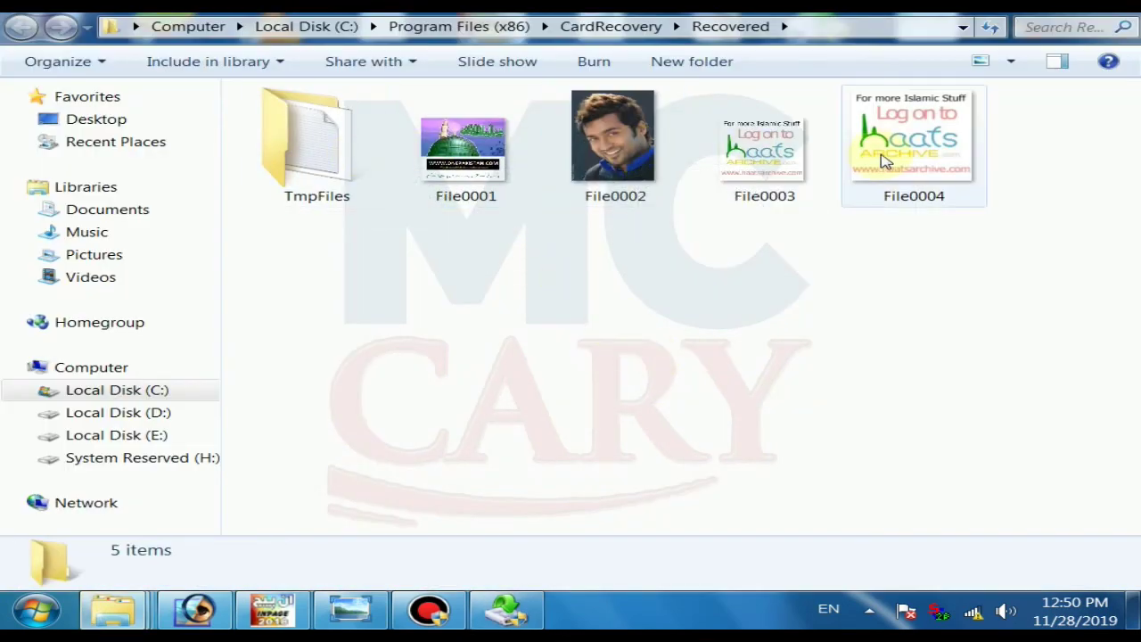
{"action": "left_click", "coordinate": [570, 147]}
{"action": "double_click", "coordinate": [572, 150]}
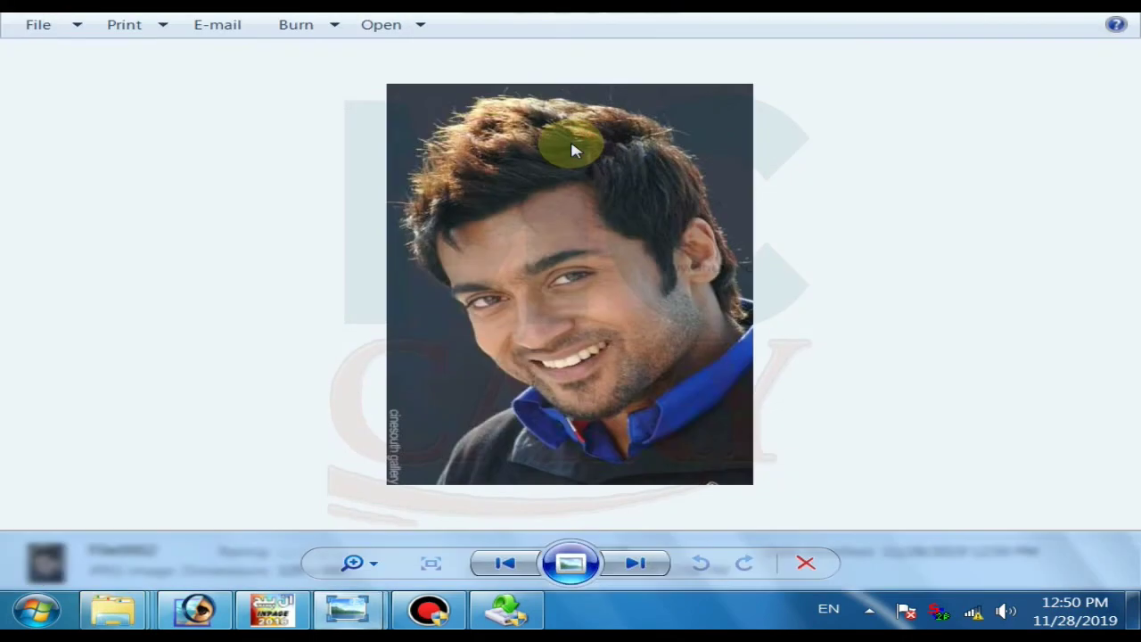
{"action": "key", "text": "alt+F4"}
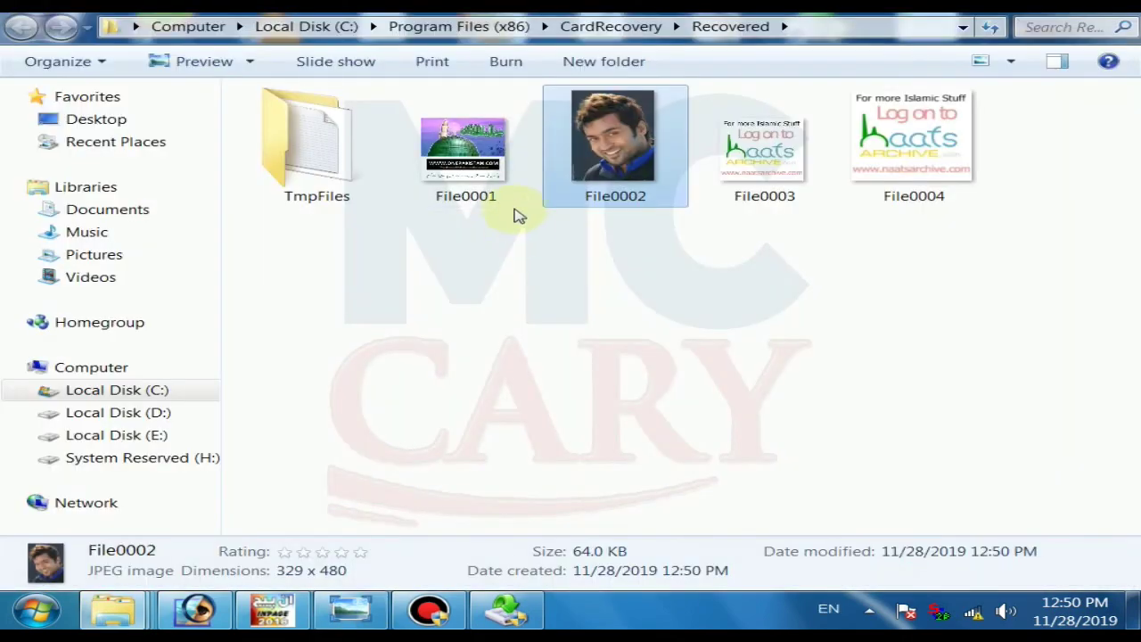
{"action": "left_click", "coordinate": [495, 192]}
{"action": "double_click", "coordinate": [495, 192]}
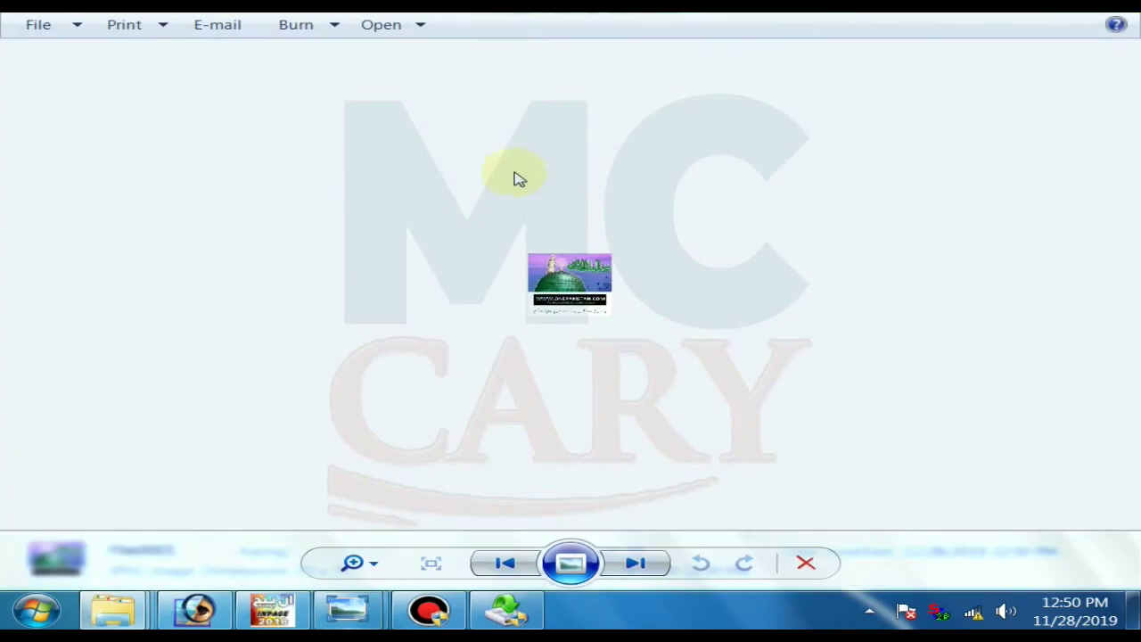
{"action": "key", "text": "alt+F4"}
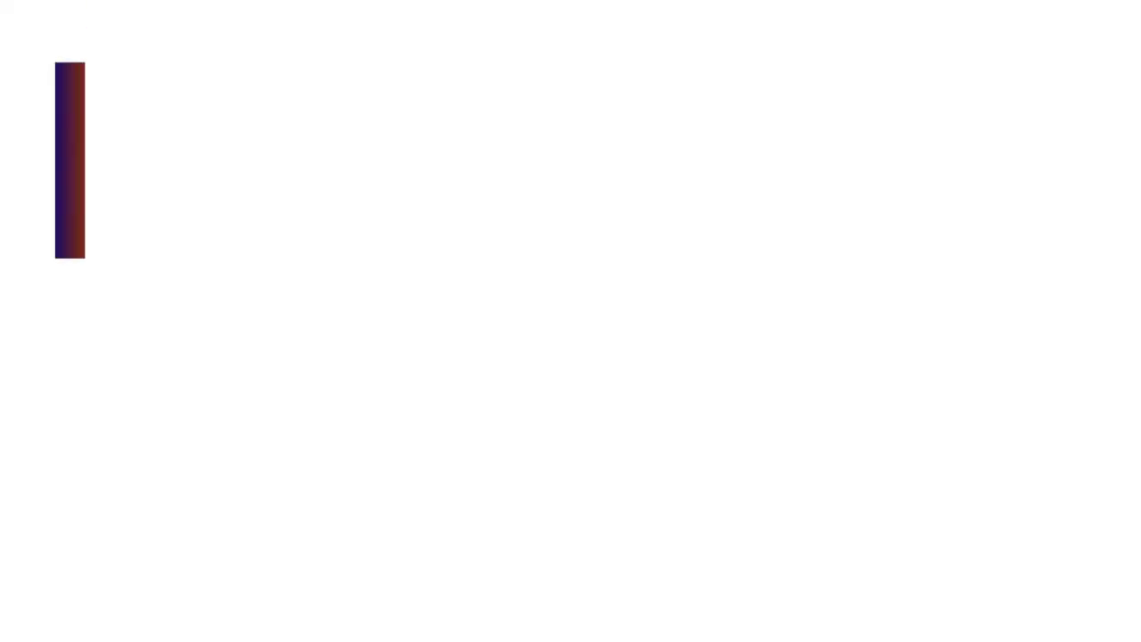